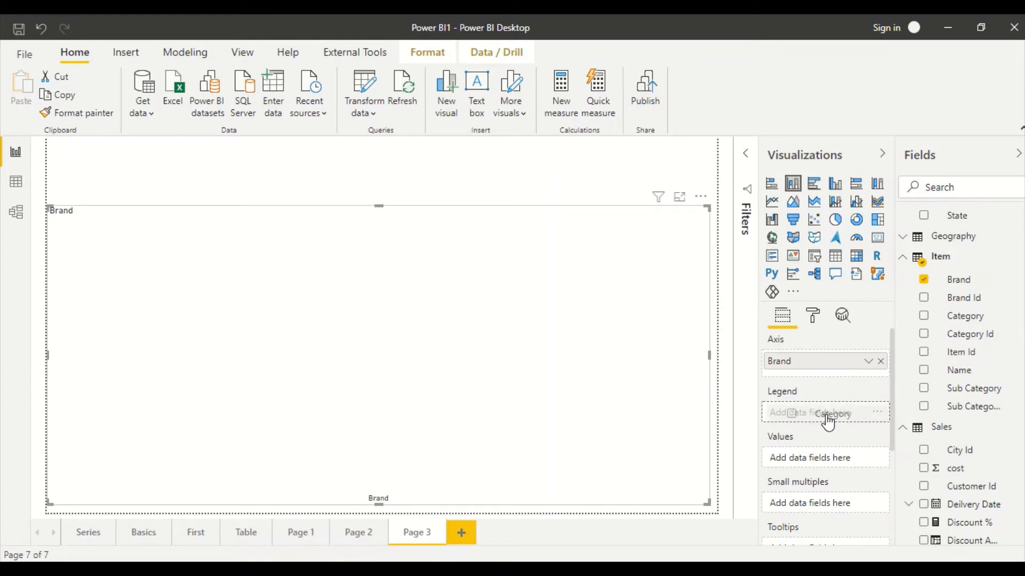
- Plot Net Sales as the values of the stacked column chart by Brand and Category, and replace it with Gross Sales
{"action": "scroll", "coordinate": [970, 339], "scroll_direction": "down", "scroll_amount": 3}
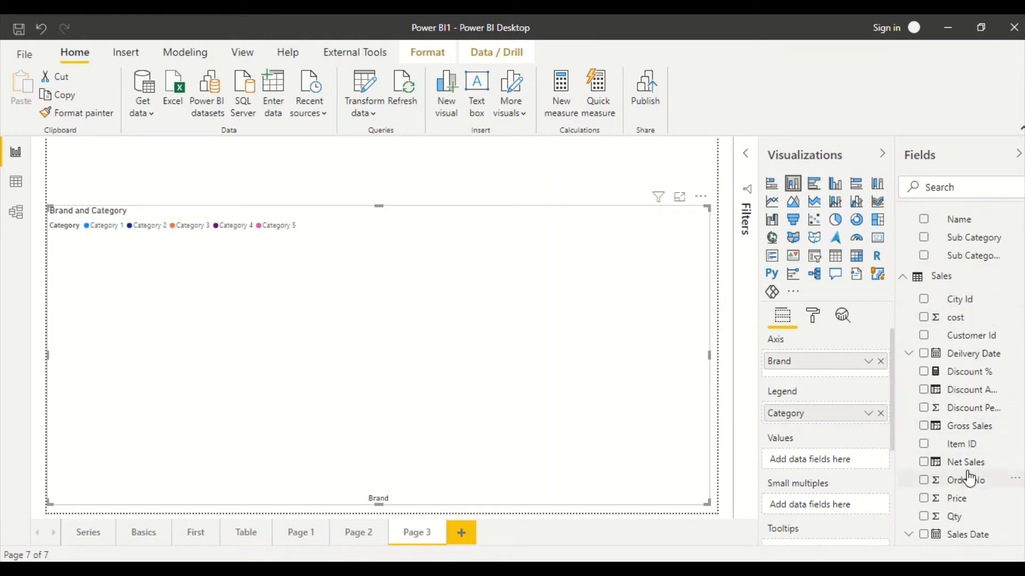
{"action": "left_click_drag", "start_coordinate": [967, 462], "coordinate": [825, 462]}
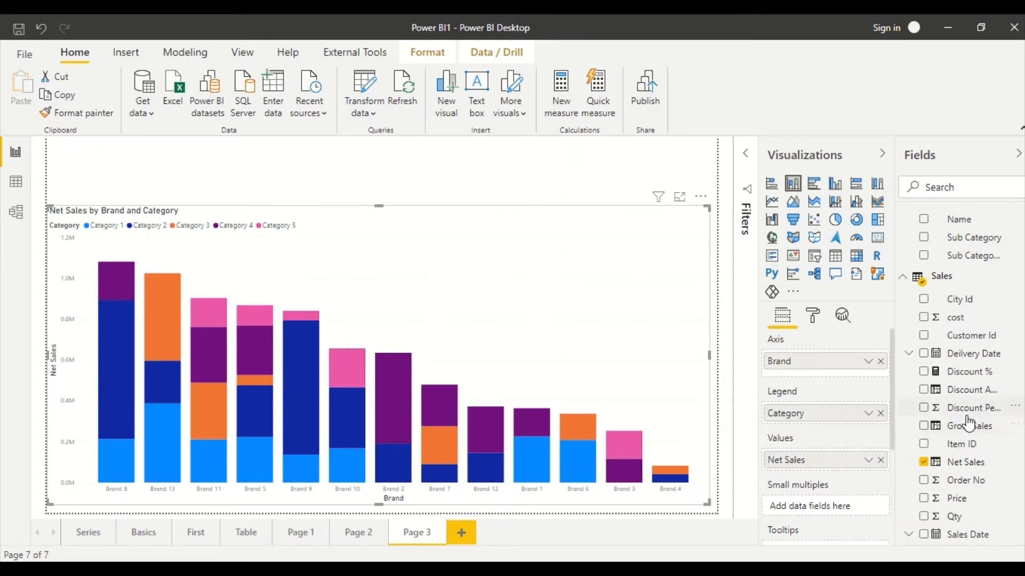
{"action": "left_click_drag", "start_coordinate": [966, 426], "coordinate": [820, 464]}
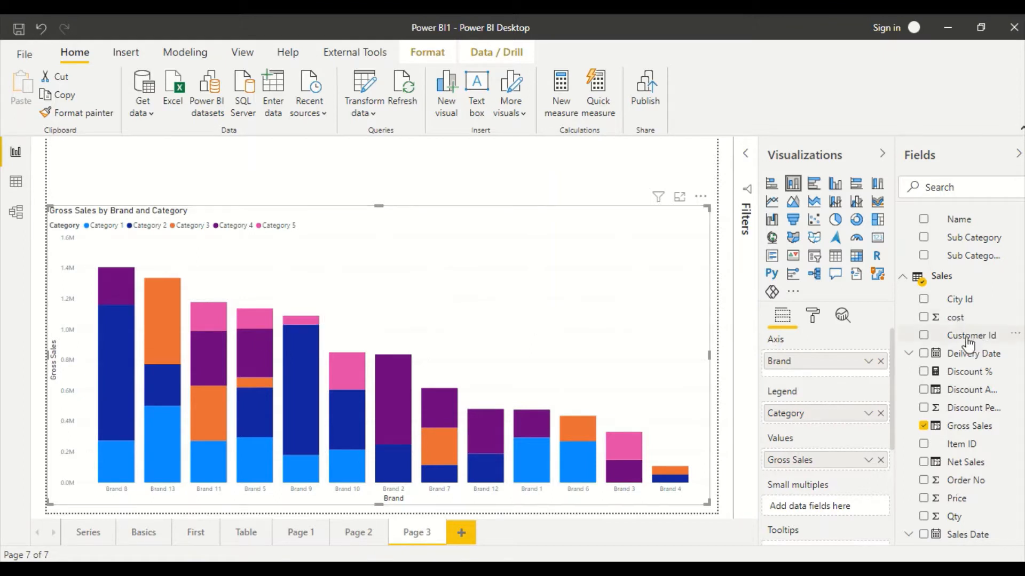
- Try Sub Category as a second axis level below Brand and show the chart at that level
{"action": "scroll", "coordinate": [969, 293], "scroll_direction": "up", "scroll_amount": 2}
{"action": "left_click_drag", "start_coordinate": [977, 319], "coordinate": [836, 380]}
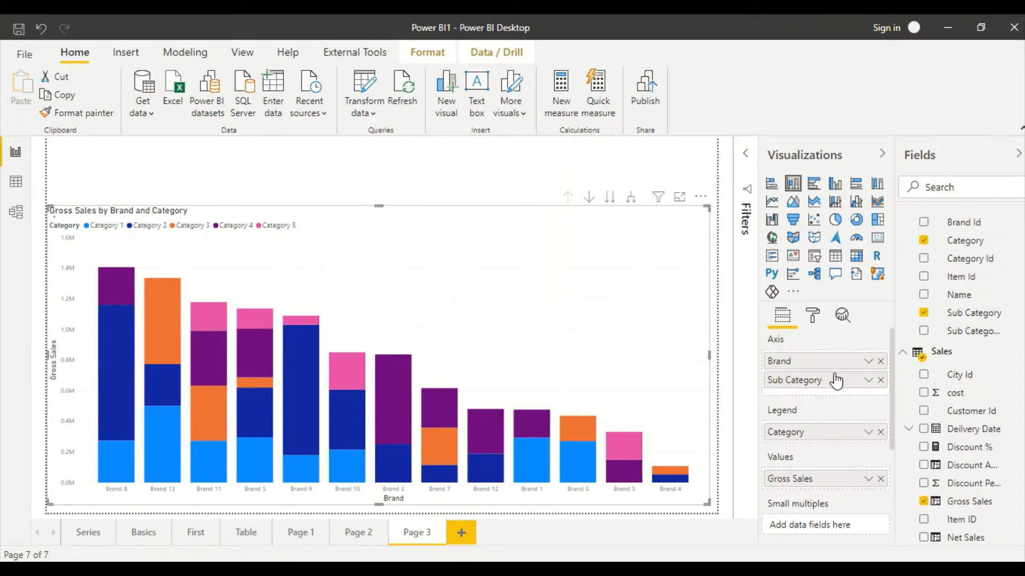
{"action": "left_click", "coordinate": [609, 199]}
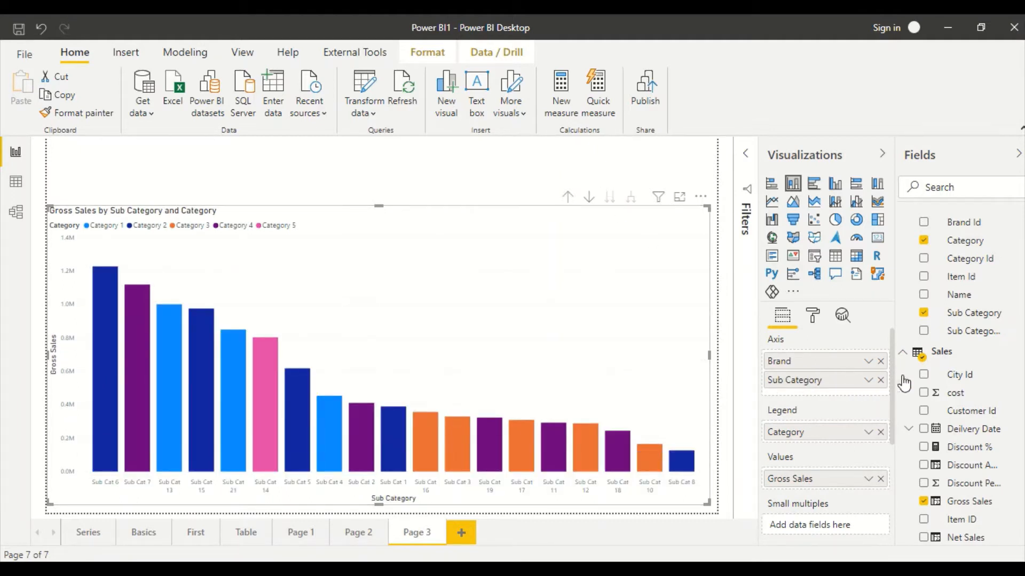
{"action": "left_click", "coordinate": [881, 380]}
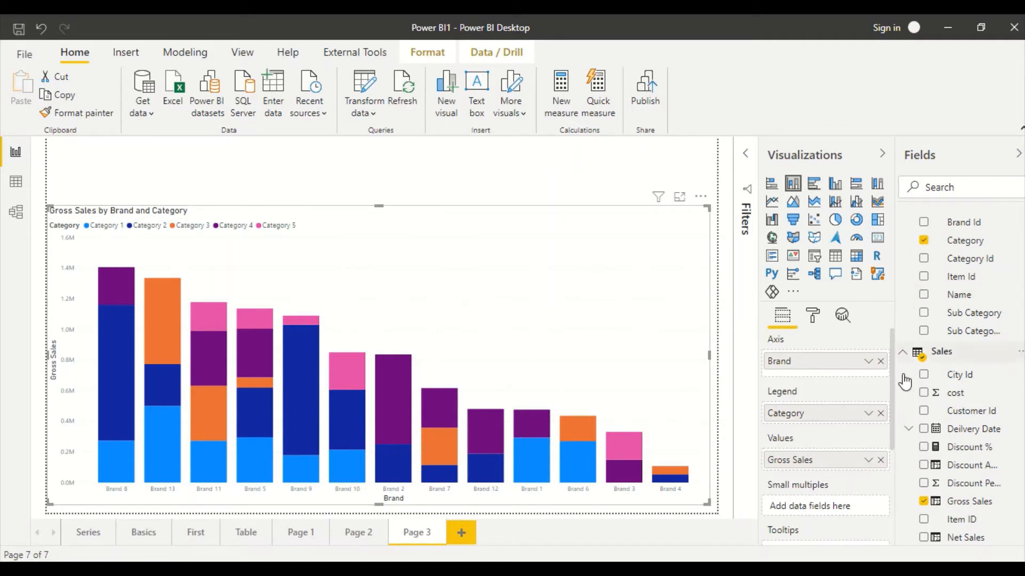
- Split the Gross Sales chart into small multiples by the Customer table's State field
{"action": "scroll", "coordinate": [924, 297], "scroll_direction": "up", "scroll_amount": 5}
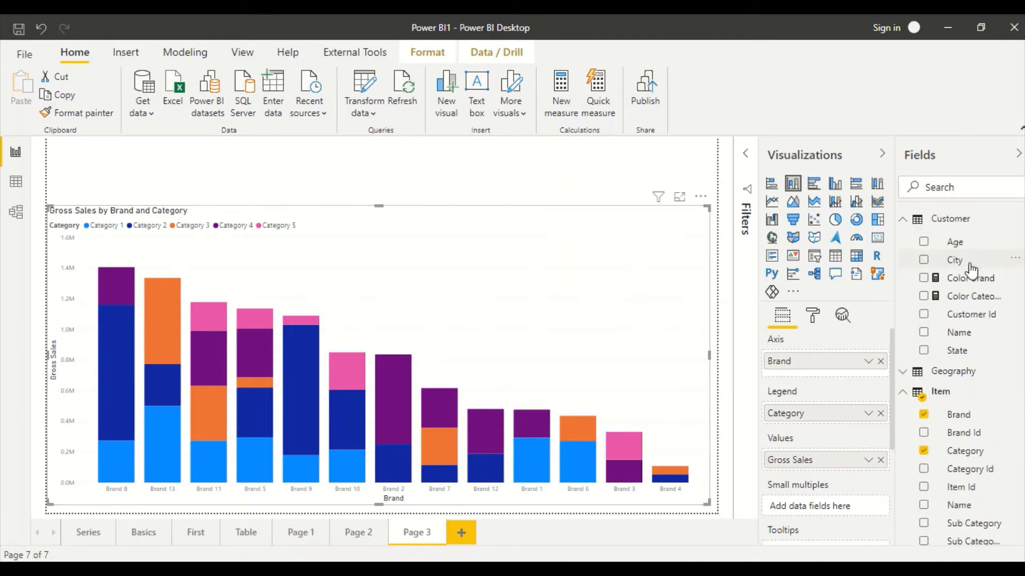
{"action": "left_click_drag", "start_coordinate": [959, 351], "coordinate": [824, 505]}
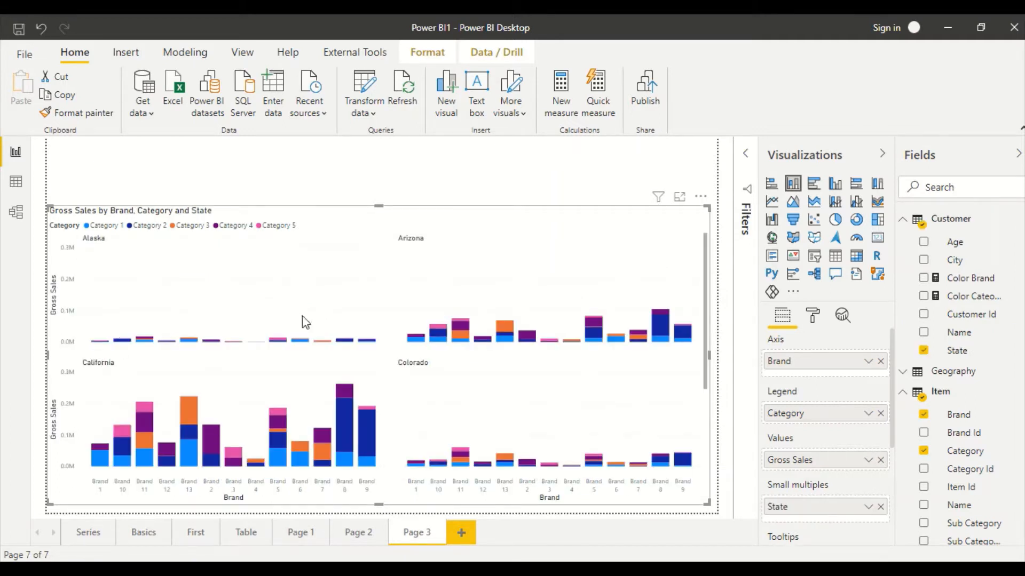
{"action": "scroll", "coordinate": [441, 314], "scroll_direction": "down", "scroll_amount": 3}
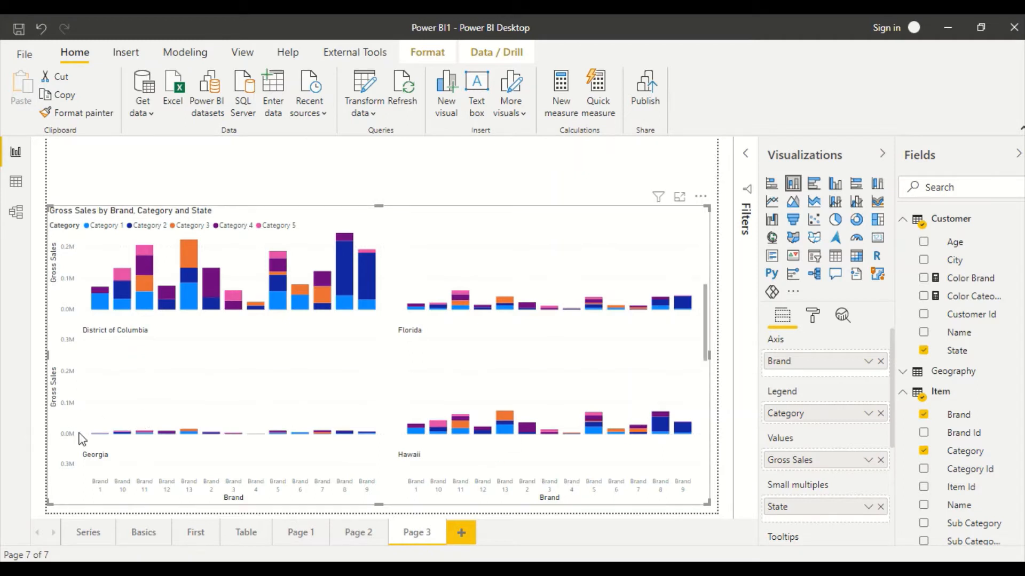
- Review the chart's formatting options, including font, alignment and position of the small multiple title
{"action": "left_click", "coordinate": [814, 320]}
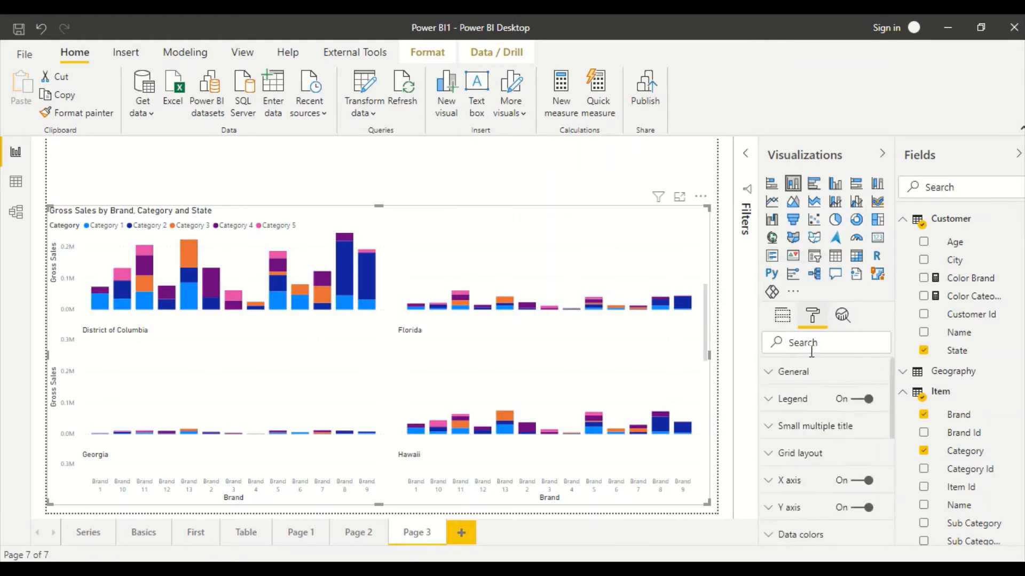
{"action": "left_click", "coordinate": [817, 433]}
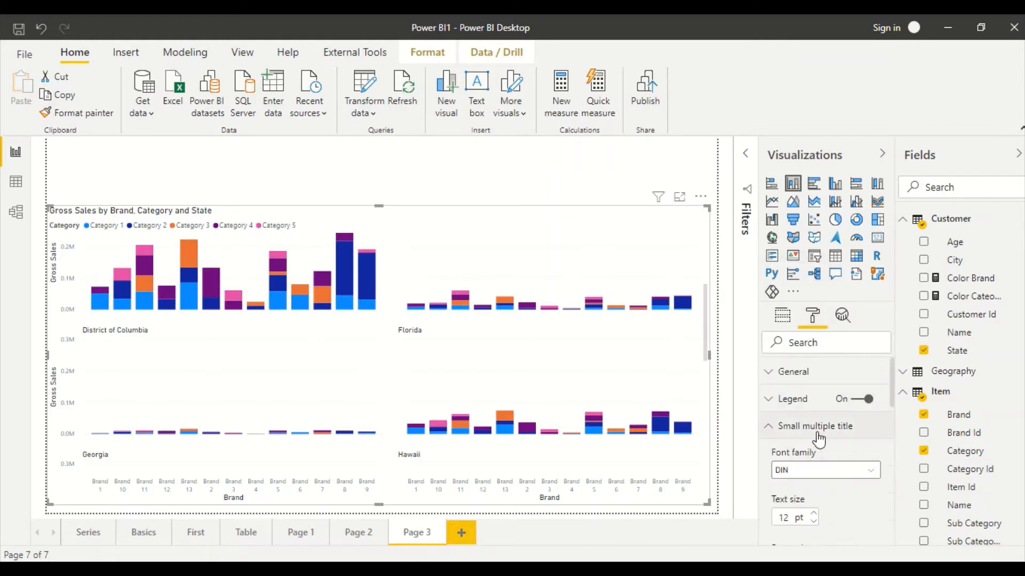
{"action": "scroll", "coordinate": [822, 487], "scroll_direction": "down", "scroll_amount": 6}
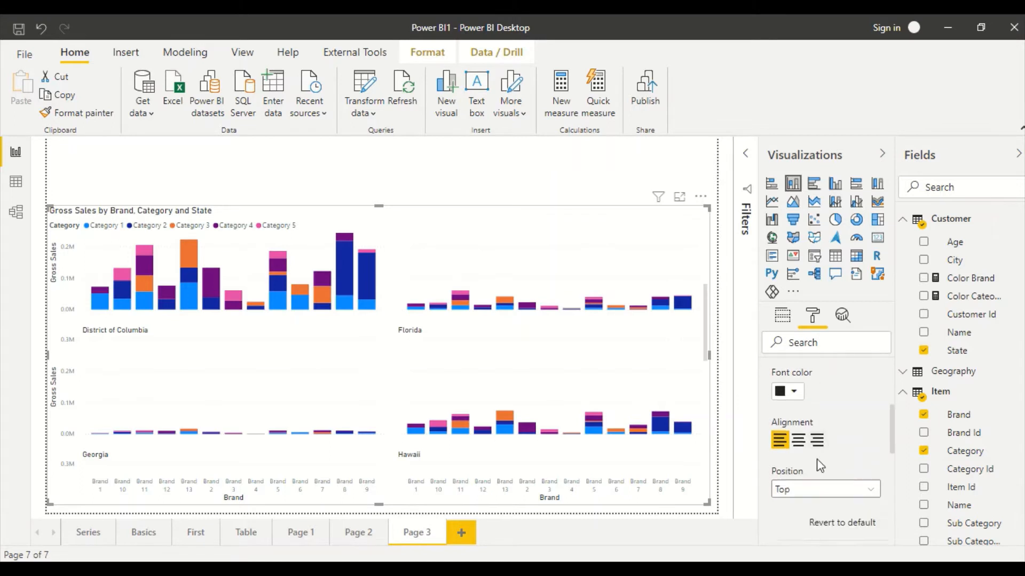
{"action": "scroll", "coordinate": [820, 462], "scroll_direction": "up", "scroll_amount": 6}
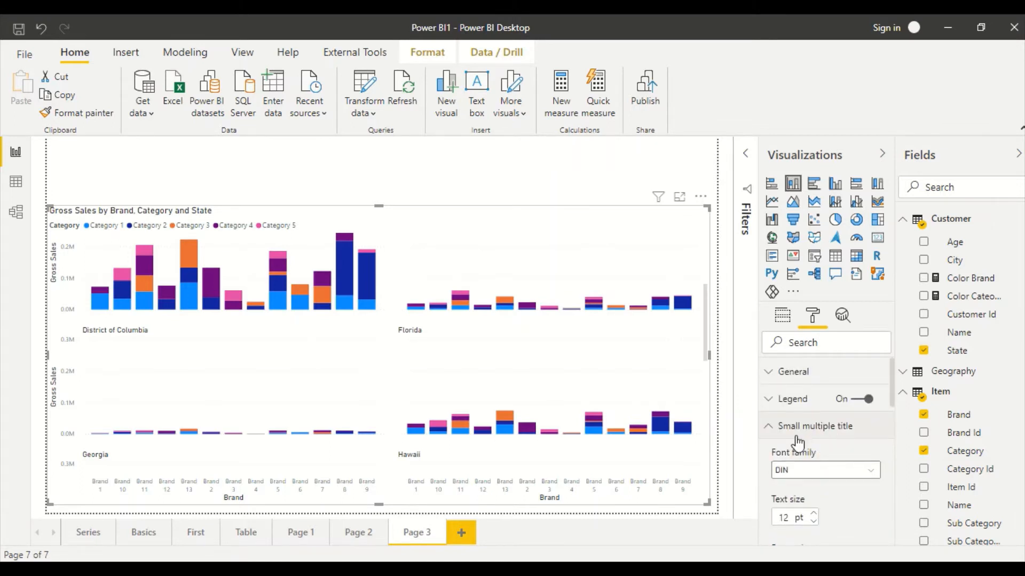
{"action": "left_click", "coordinate": [774, 429]}
{"action": "scroll", "coordinate": [833, 443], "scroll_direction": "down", "scroll_amount": 5}
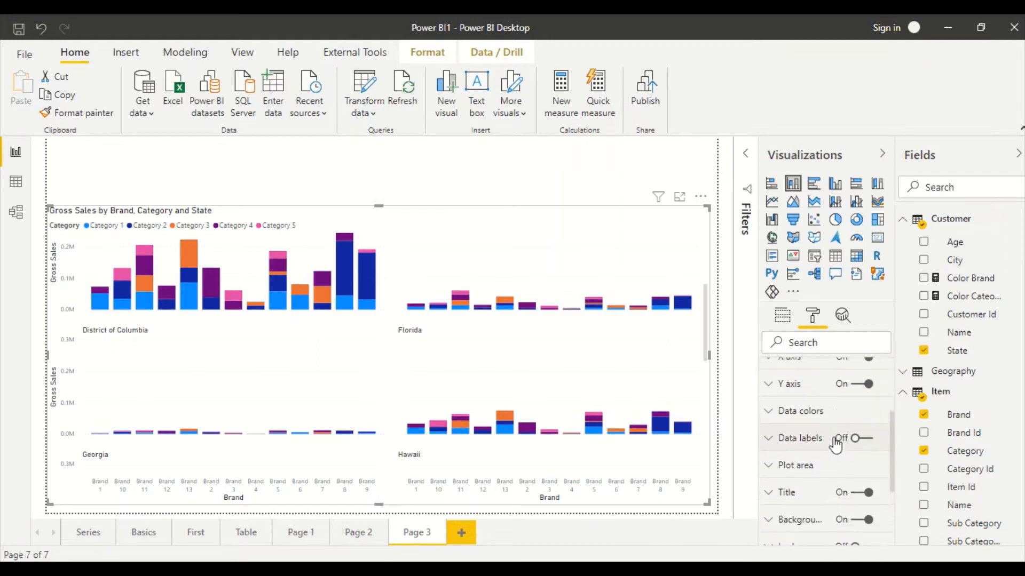
{"action": "scroll", "coordinate": [836, 444], "scroll_direction": "up", "scroll_amount": 6}
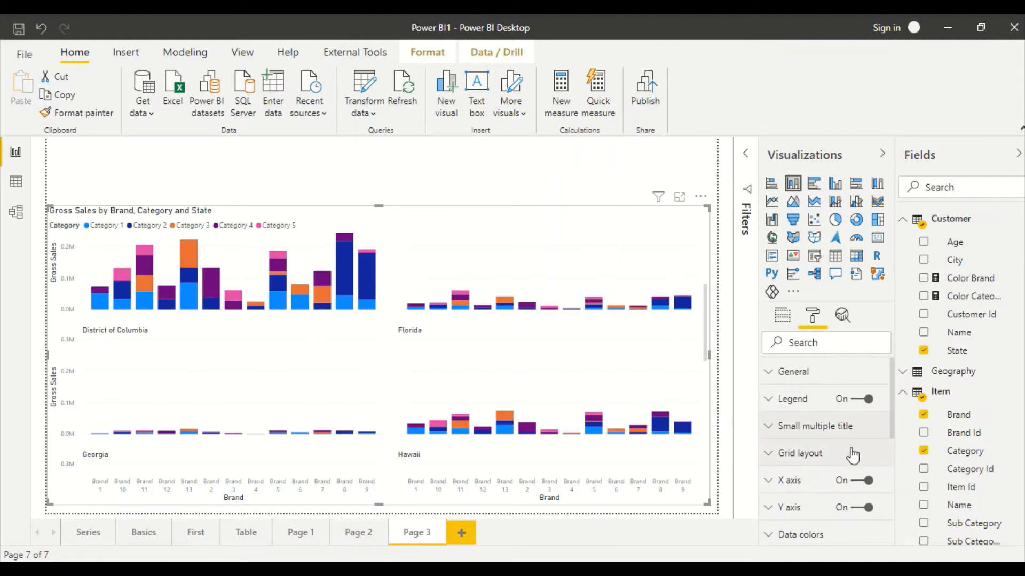
- Set the small multiples grid layout to 3 rows and 3 columns, and increase the columns to 4
{"action": "left_click", "coordinate": [852, 454]}
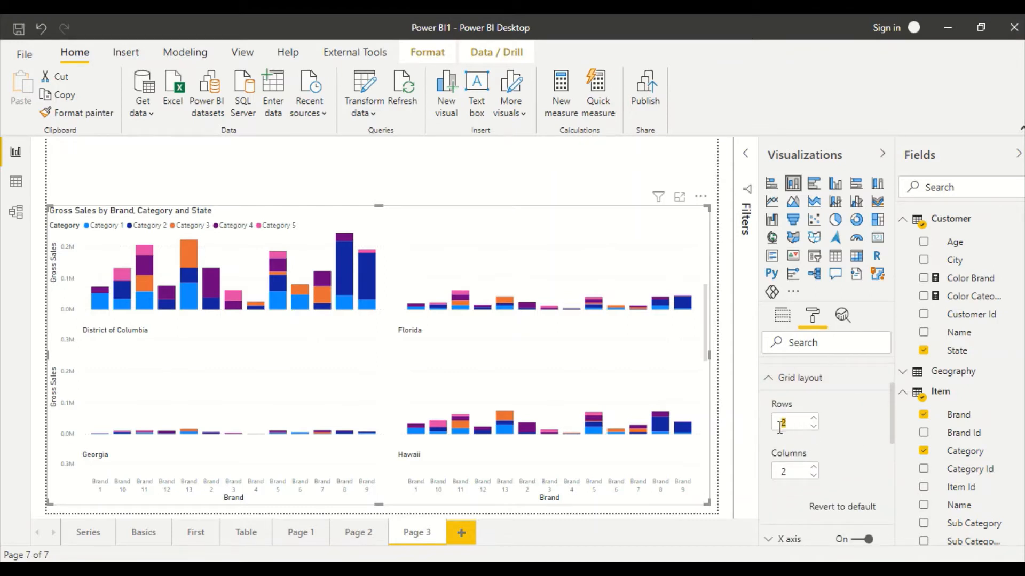
{"action": "type", "text": "33"}
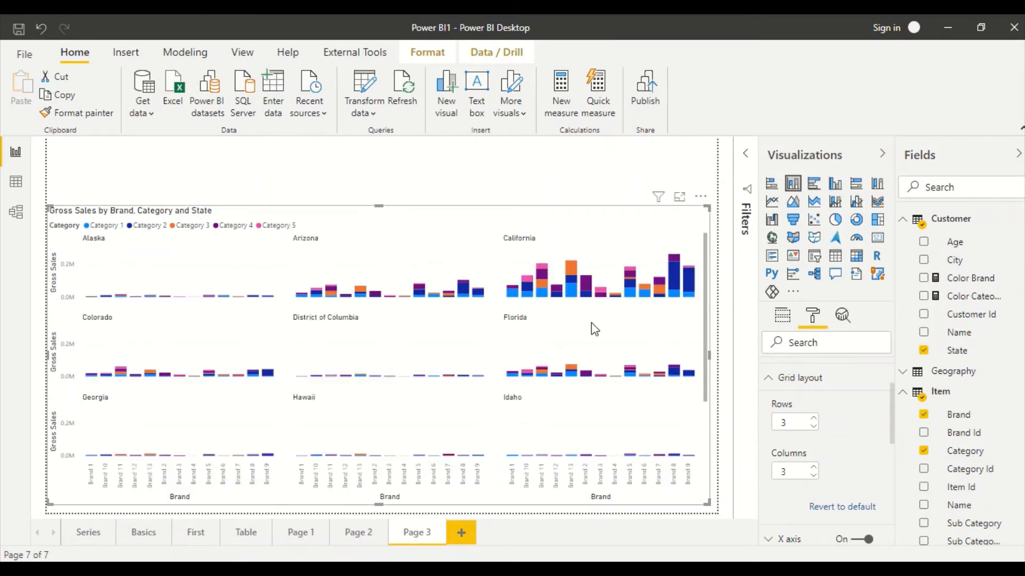
{"action": "scroll", "coordinate": [593, 328], "scroll_direction": "down", "scroll_amount": 3}
{"action": "scroll", "coordinate": [595, 331], "scroll_direction": "up", "scroll_amount": 3}
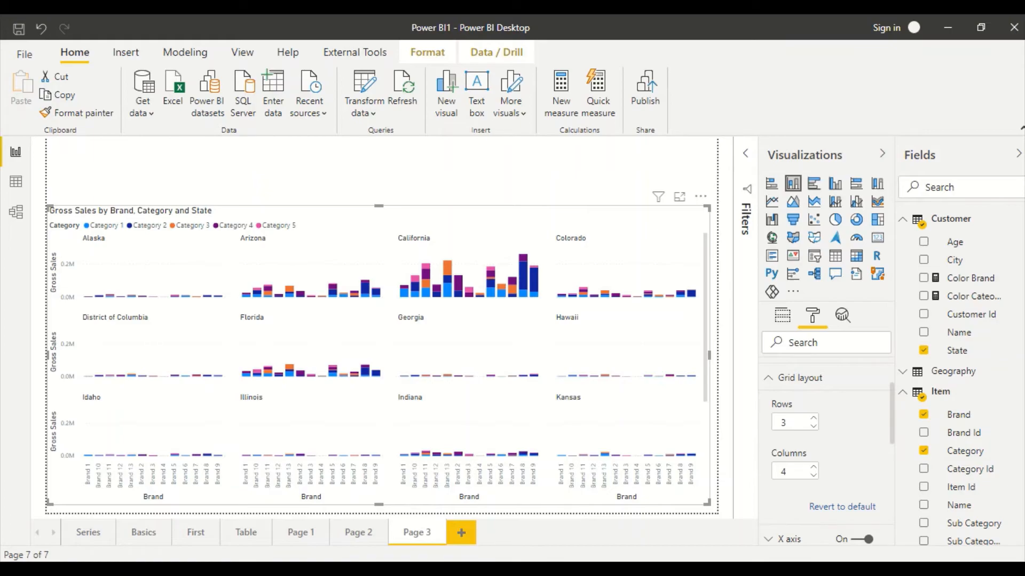
- Switch to Tableau and build a text table of Gross Sales with Brand on Rows in Sheet 7
{"action": "left_click", "coordinate": [716, 569]}
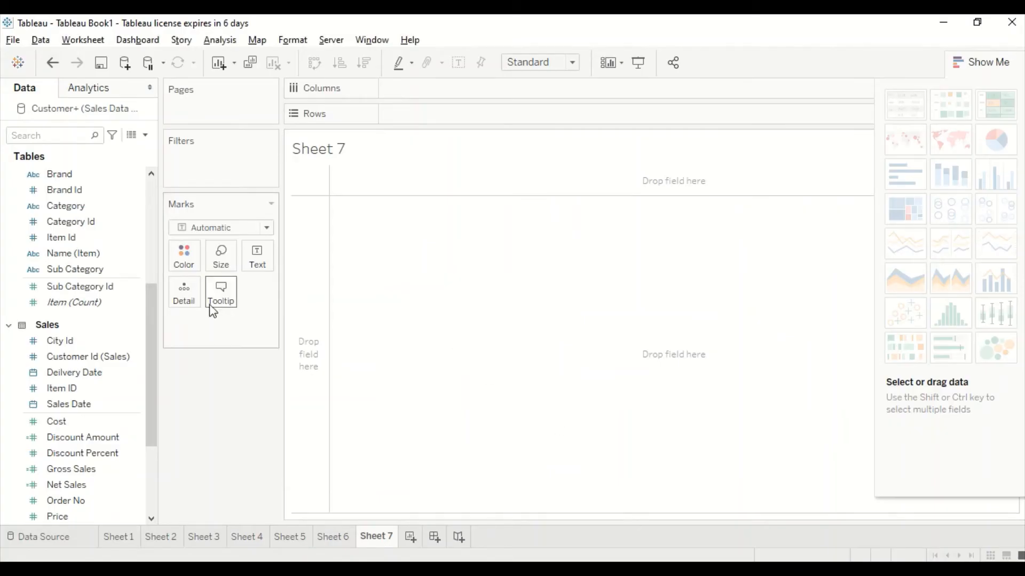
{"action": "left_click", "coordinate": [53, 269]}
{"action": "left_click_drag", "start_coordinate": [49, 257], "coordinate": [343, 192]}
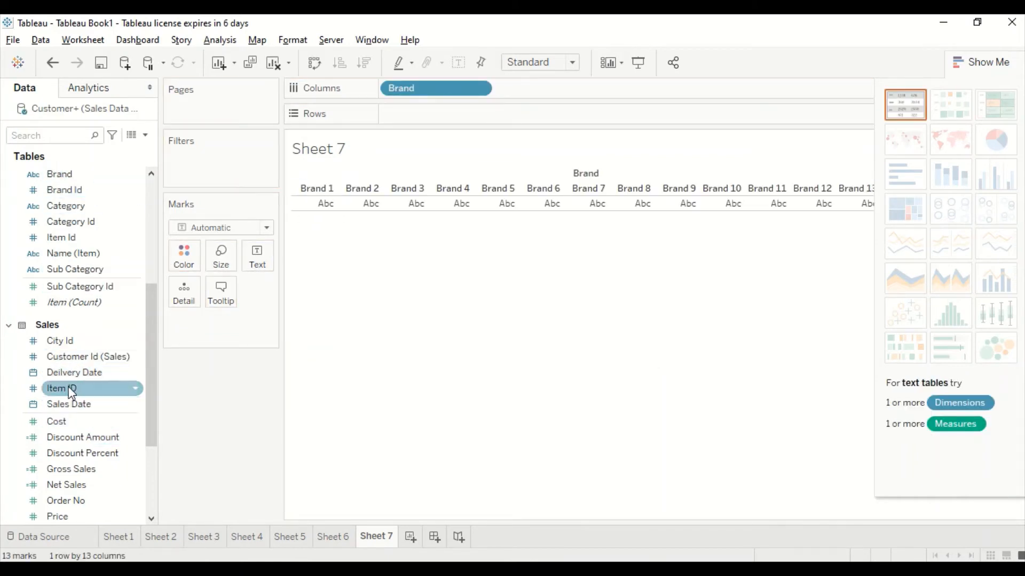
{"action": "left_click_drag", "start_coordinate": [85, 469], "coordinate": [394, 206]}
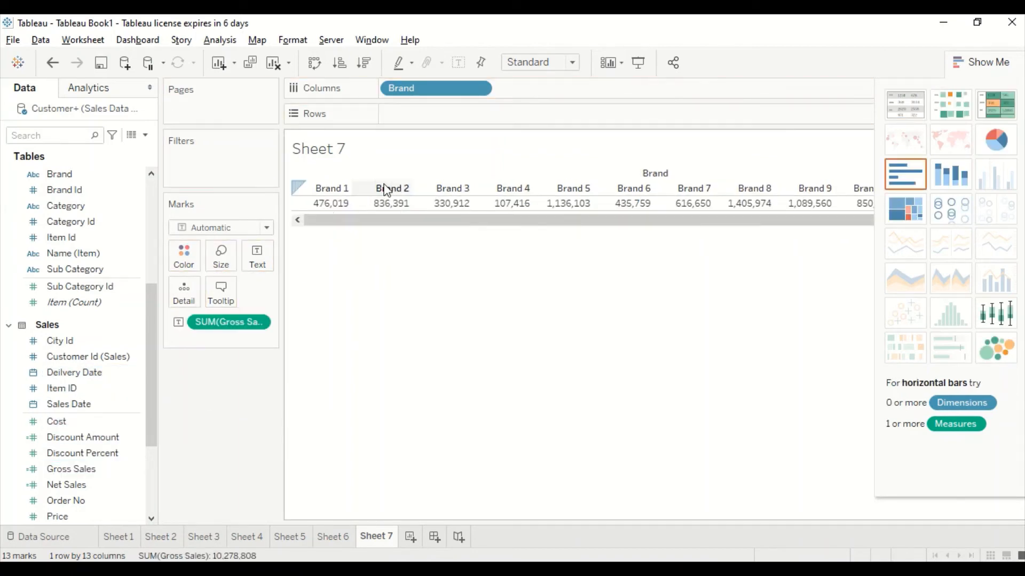
{"action": "left_click_drag", "start_coordinate": [403, 87], "coordinate": [410, 119]}
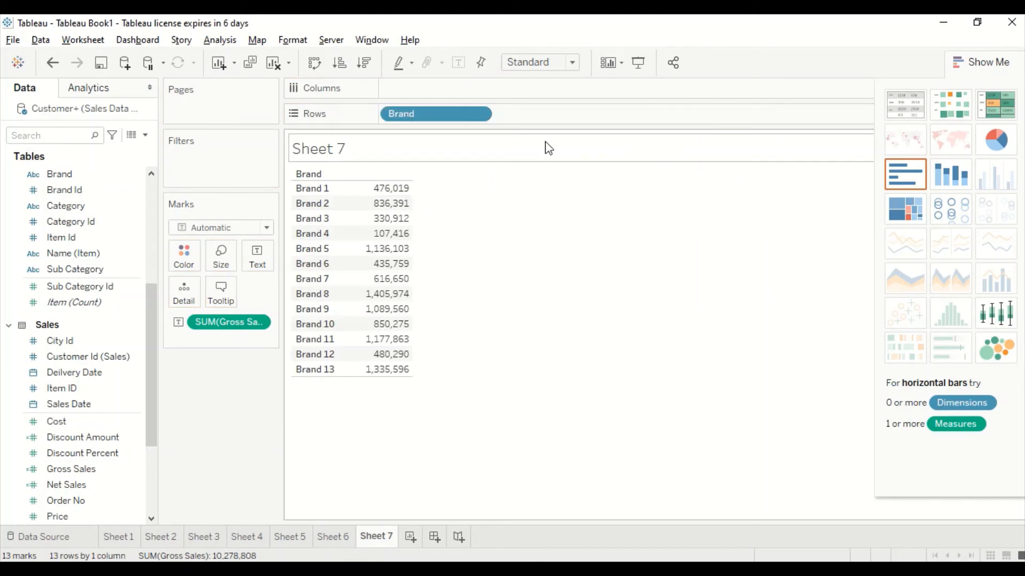
- Add Category to Columns of the Gross Sales by Brand table and convert it to a stacked bar chart
{"action": "left_click", "coordinate": [948, 170]}
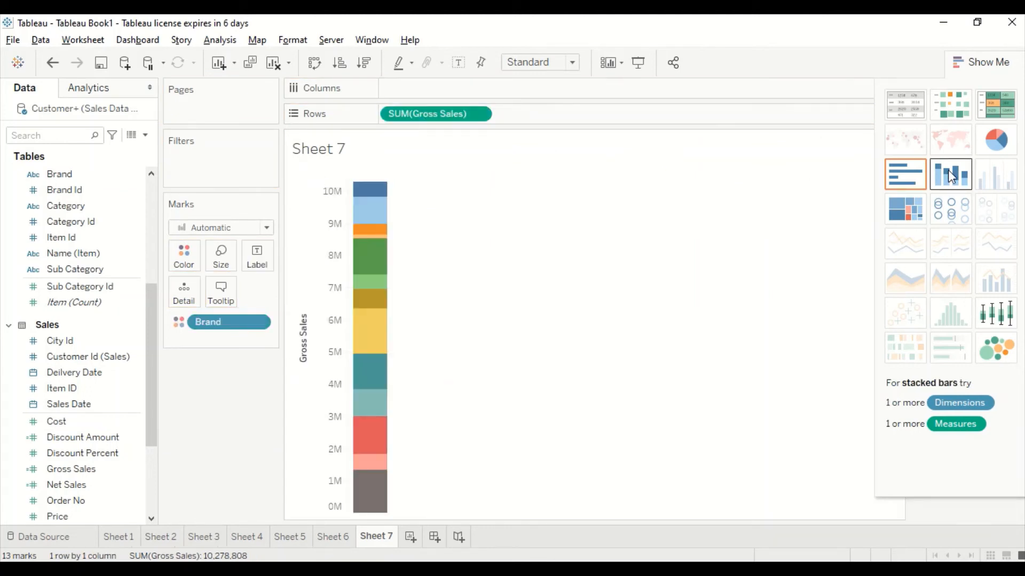
{"action": "left_click", "coordinate": [905, 104]}
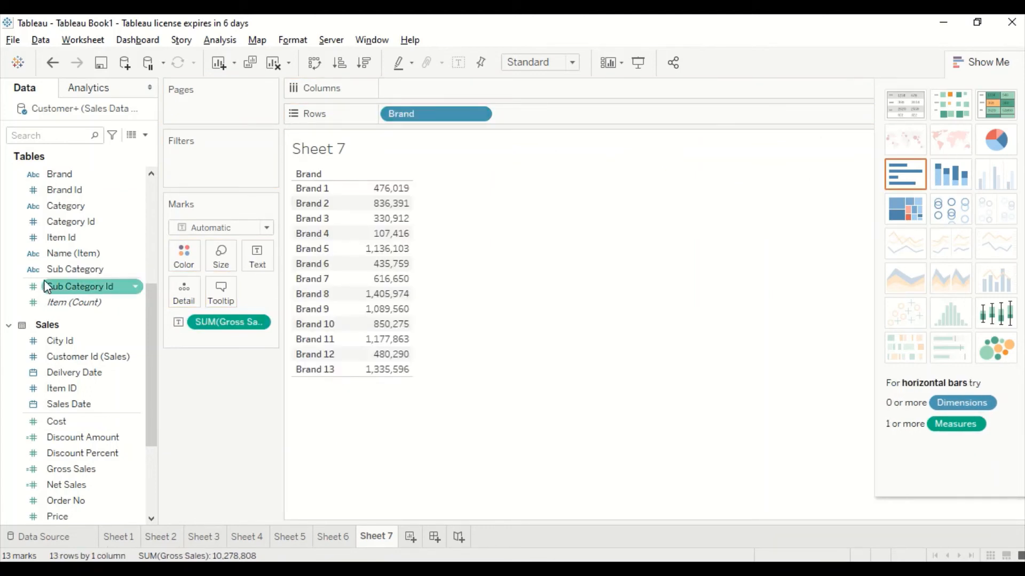
{"action": "left_click_drag", "start_coordinate": [65, 206], "coordinate": [411, 88]}
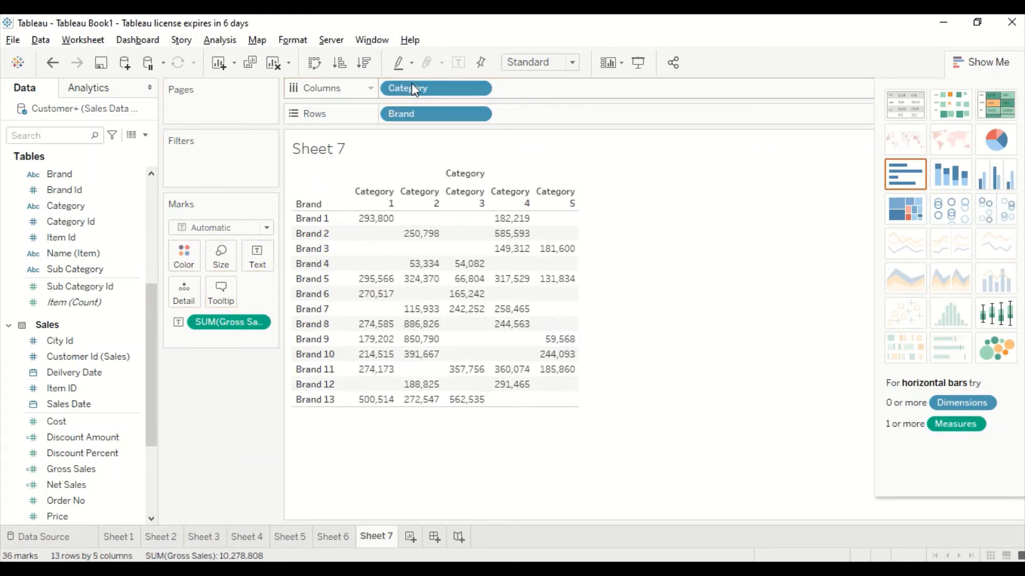
{"action": "left_click", "coordinate": [964, 180]}
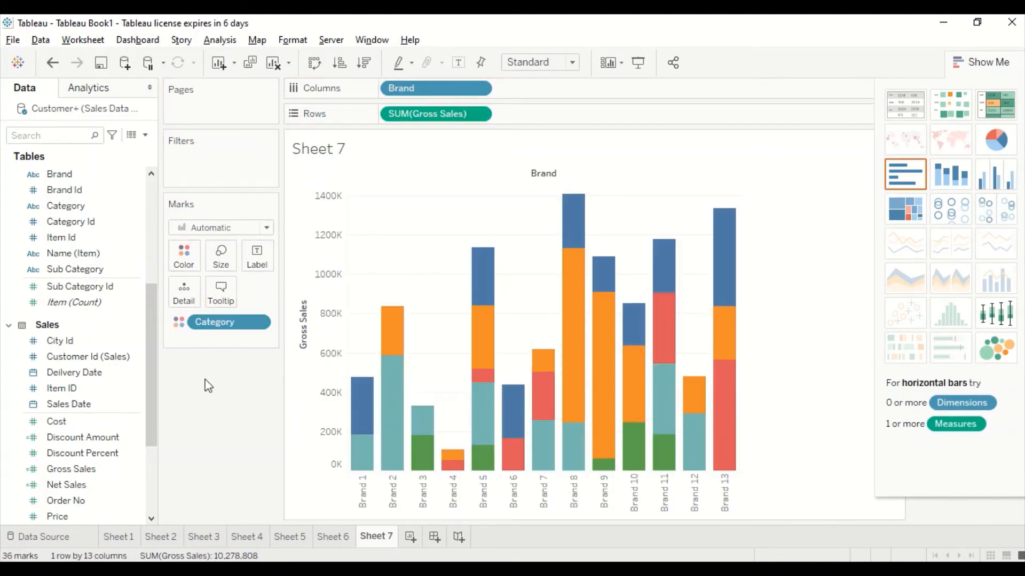
- Try adding Net Sales beside Gross Sales on Rows of the stacked bar chart
{"action": "left_click", "coordinate": [68, 484]}
{"action": "left_click_drag", "start_coordinate": [69, 485], "coordinate": [507, 123]}
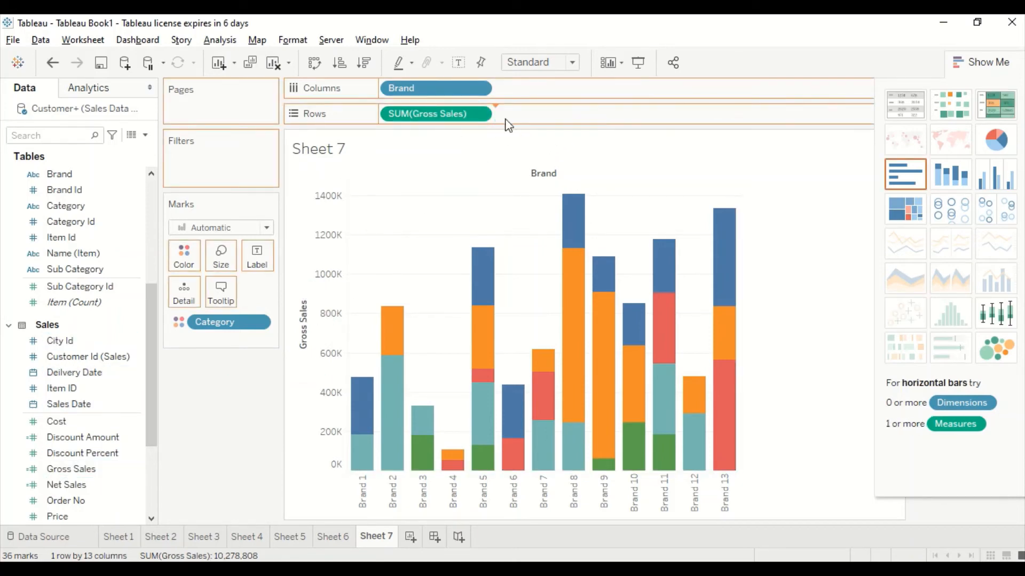
{"action": "mouse_move", "coordinate": [501, 439]}
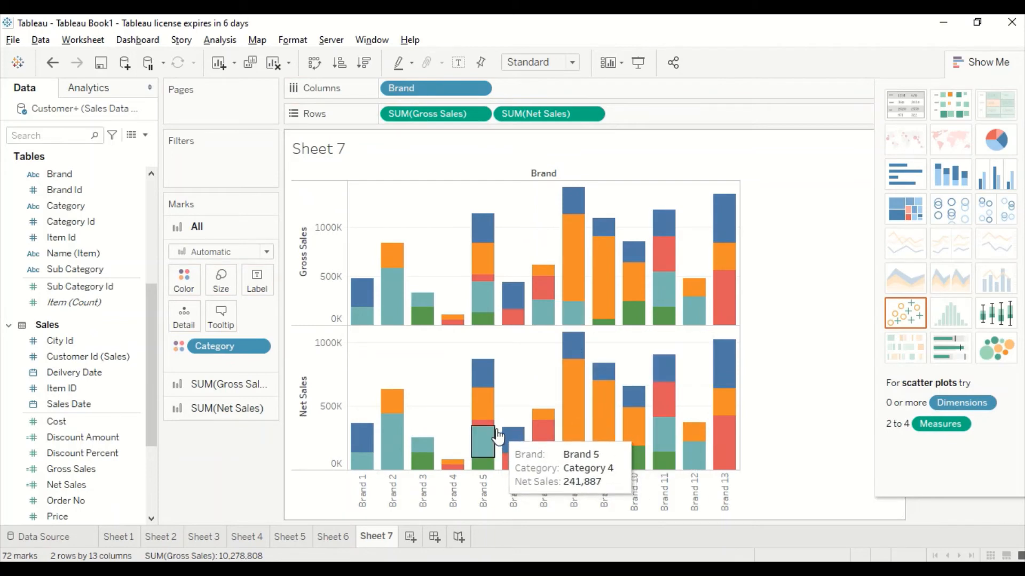
{"action": "left_click_drag", "start_coordinate": [523, 123], "coordinate": [103, 370]}
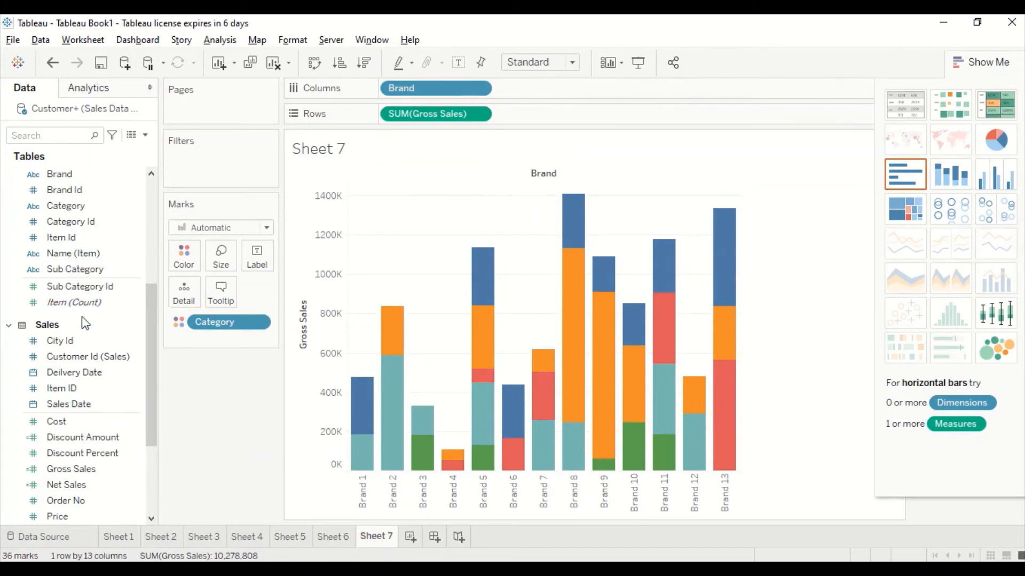
- Split the stacked bar chart by state by placing State (Geography) before Gross Sales on Rows
{"action": "scroll", "coordinate": [70, 408], "scroll_direction": "down", "scroll_amount": 1}
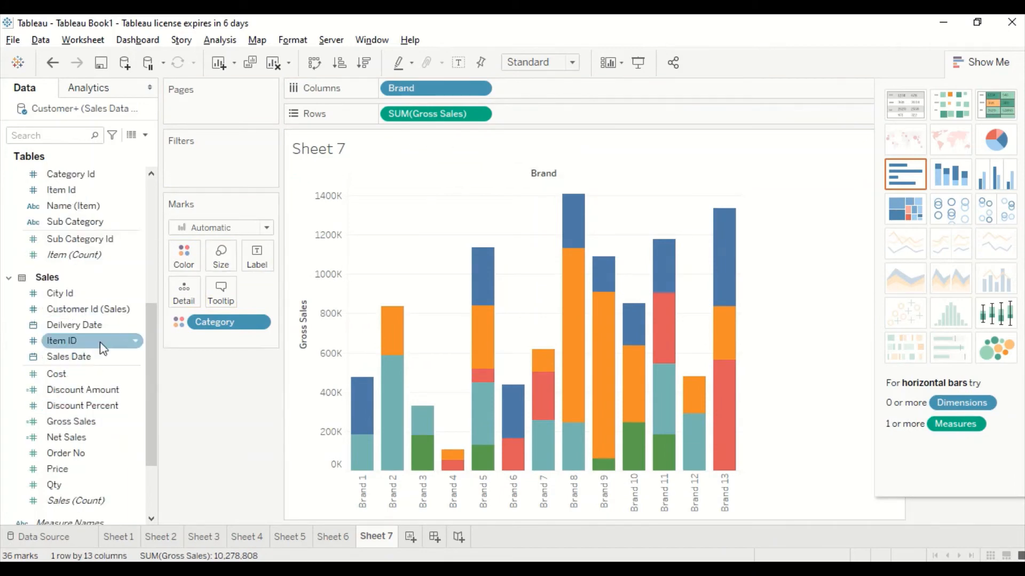
{"action": "scroll", "coordinate": [101, 446], "scroll_direction": "up", "scroll_amount": 3}
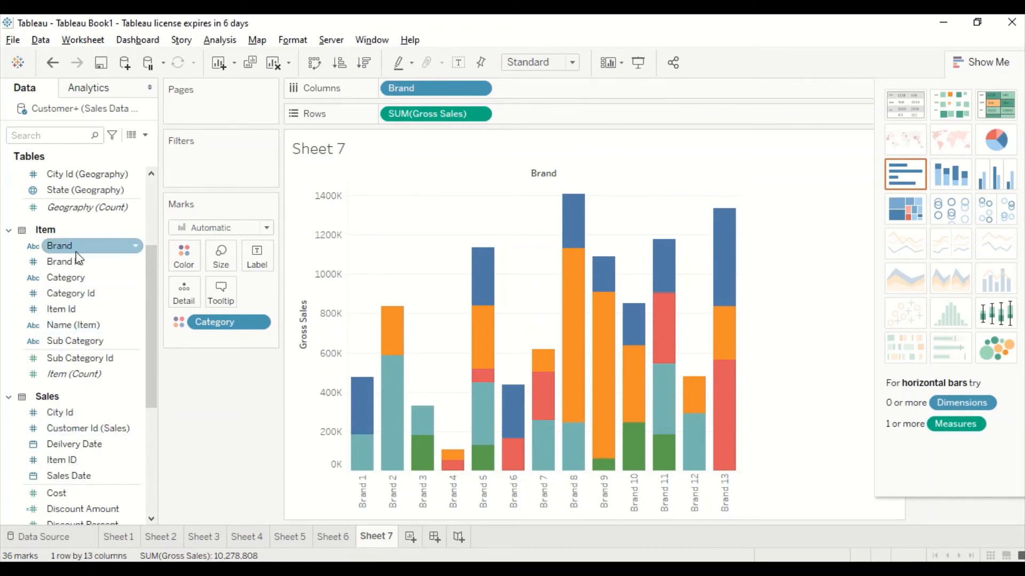
{"action": "left_click", "coordinate": [69, 193]}
{"action": "mouse_move", "coordinate": [68, 193]}
{"action": "left_mouse_down"}
{"action": "mouse_move", "coordinate": [547, 118]}
{"action": "mouse_move", "coordinate": [536, 114]}
{"action": "left_mouse_up"}
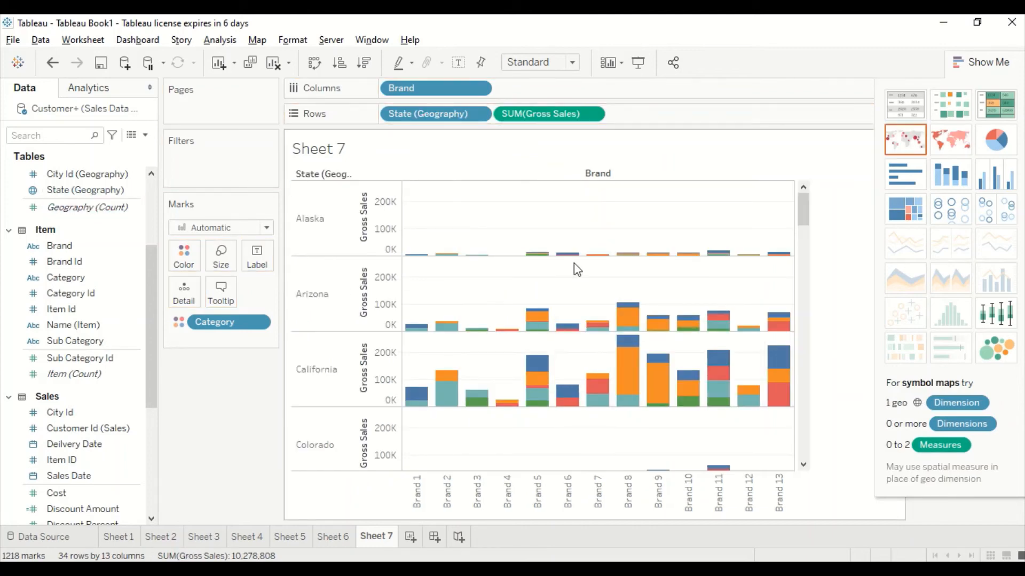
{"action": "scroll", "coordinate": [576, 267], "scroll_direction": "down", "scroll_amount": 5}
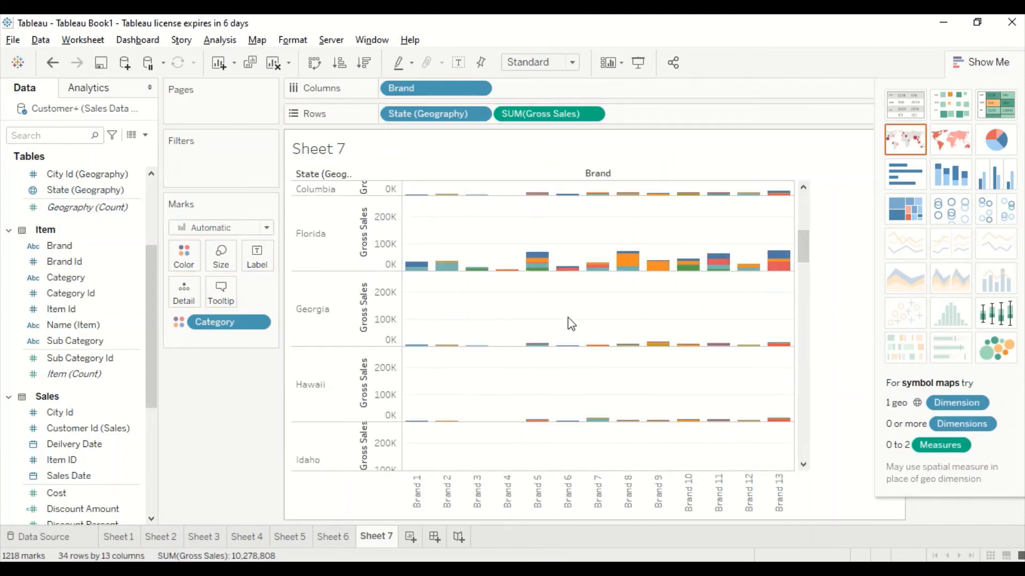
{"action": "scroll", "coordinate": [560, 419], "scroll_direction": "down", "scroll_amount": 1}
{"action": "scroll", "coordinate": [501, 320], "scroll_direction": "up", "scroll_amount": 4}
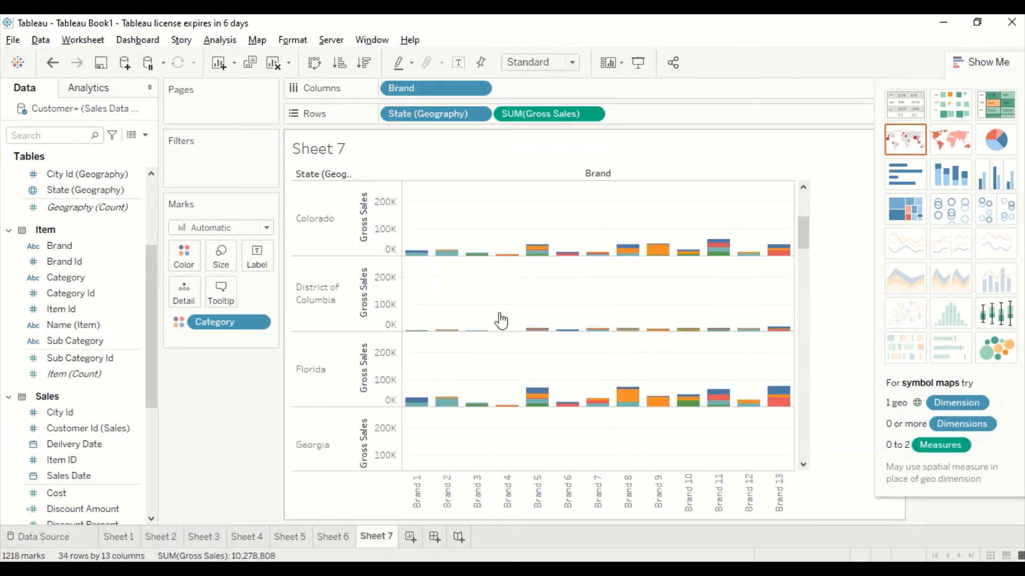
{"action": "scroll", "coordinate": [497, 312], "scroll_direction": "up", "scroll_amount": 3}
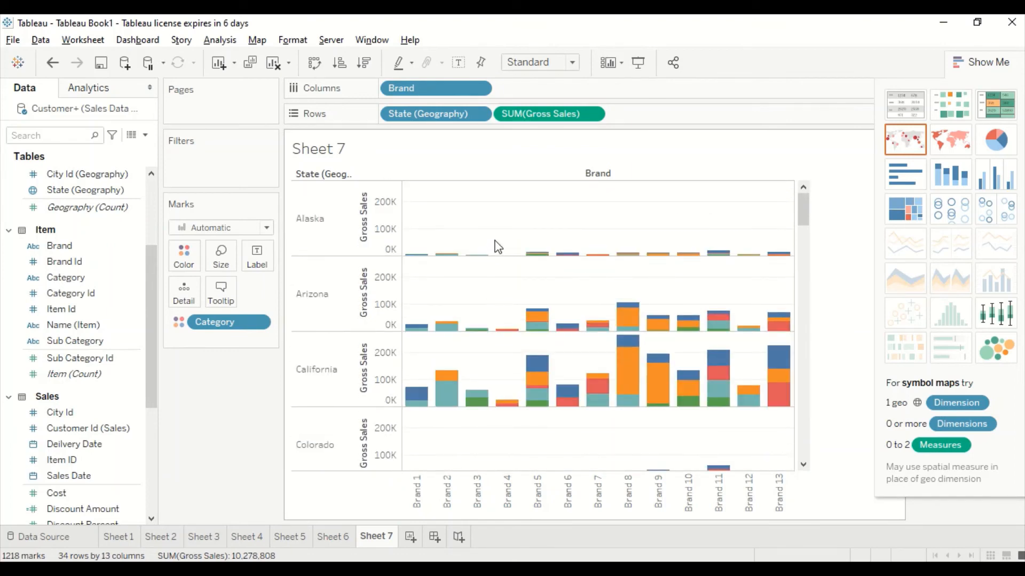
- Try moving State (Geography) to Columns after Brand, and Category from Color to Rows before Gross Sales
{"action": "scroll", "coordinate": [502, 283], "scroll_direction": "down", "scroll_amount": 4}
{"action": "scroll", "coordinate": [514, 292], "scroll_direction": "down", "scroll_amount": 3}
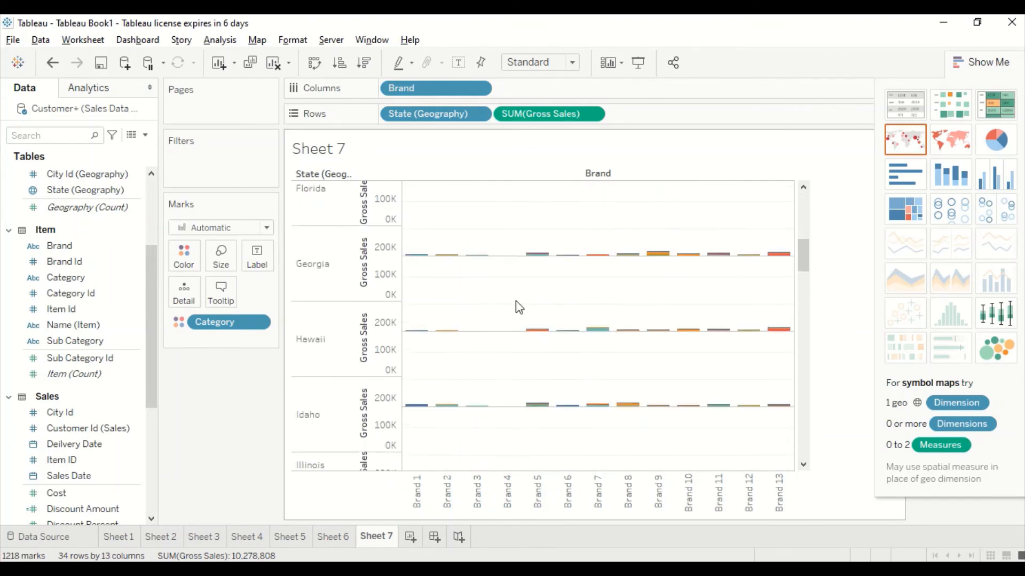
{"action": "scroll", "coordinate": [536, 330], "scroll_direction": "up", "scroll_amount": 4}
{"action": "scroll", "coordinate": [536, 322], "scroll_direction": "up", "scroll_amount": 3}
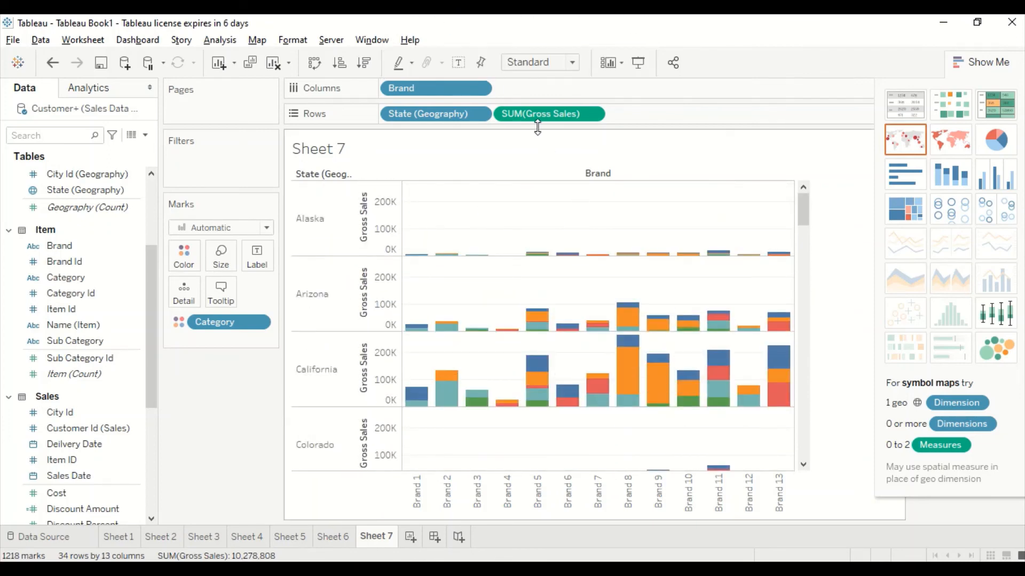
{"action": "left_click_drag", "start_coordinate": [412, 115], "coordinate": [537, 92]}
{"action": "left_click_drag", "start_coordinate": [229, 322], "coordinate": [562, 123]}
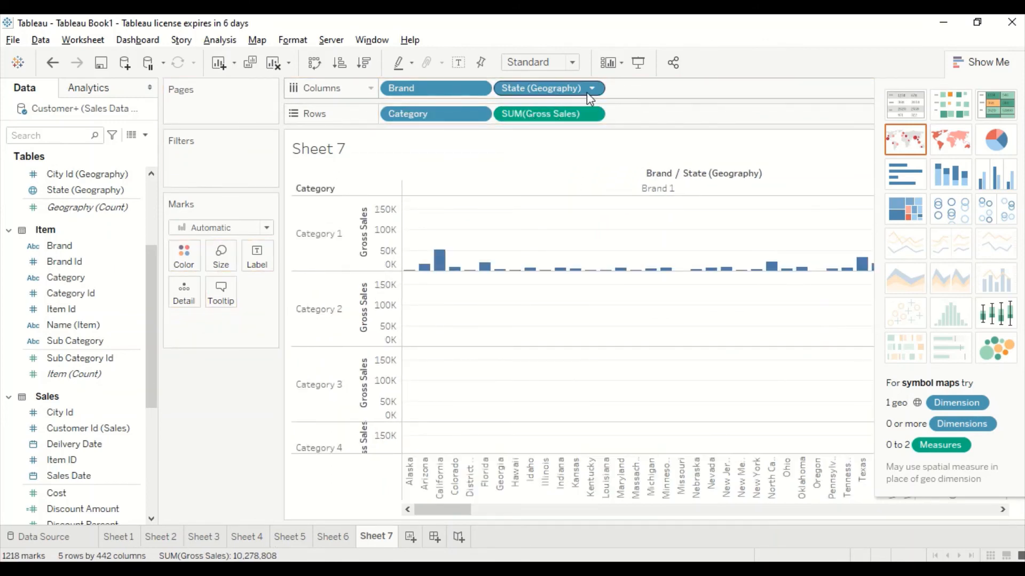
- Remove State (Geography) and Gross Sales from the sheet, keeping only Brand and Category
{"action": "left_click_drag", "start_coordinate": [558, 89], "coordinate": [63, 245]}
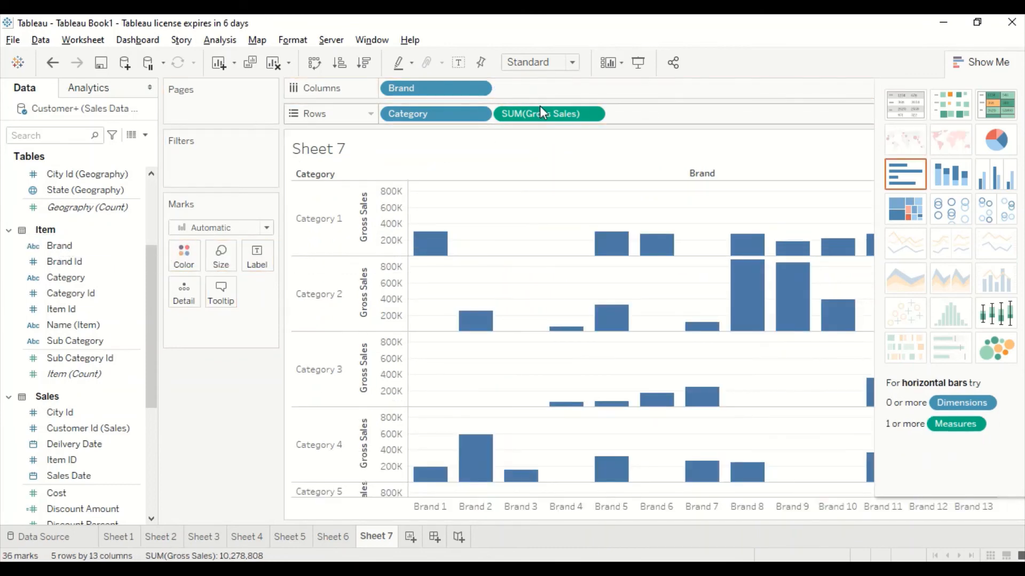
{"action": "left_click_drag", "start_coordinate": [537, 111], "coordinate": [208, 329]}
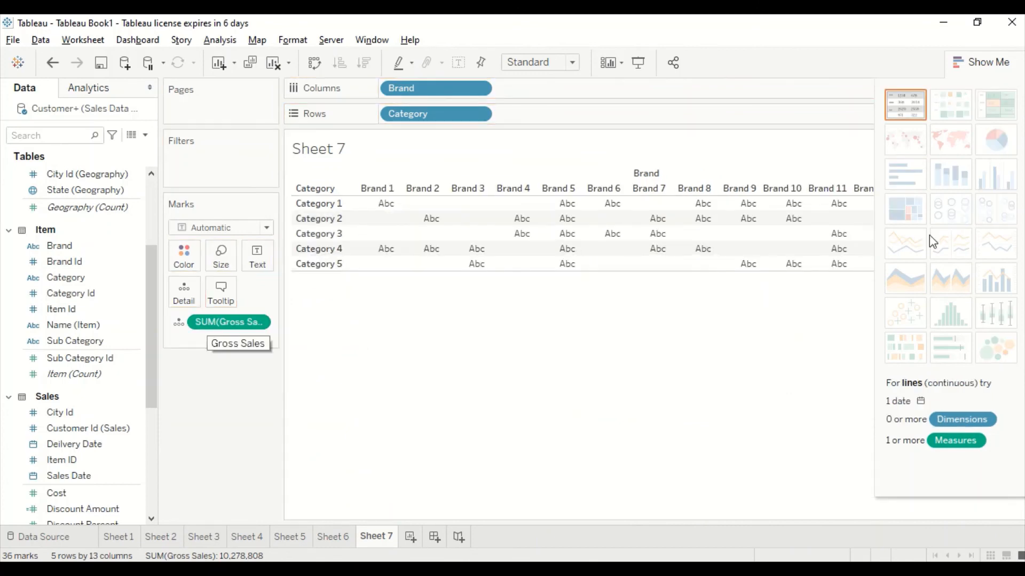
{"action": "left_click_drag", "start_coordinate": [256, 323], "coordinate": [120, 352]}
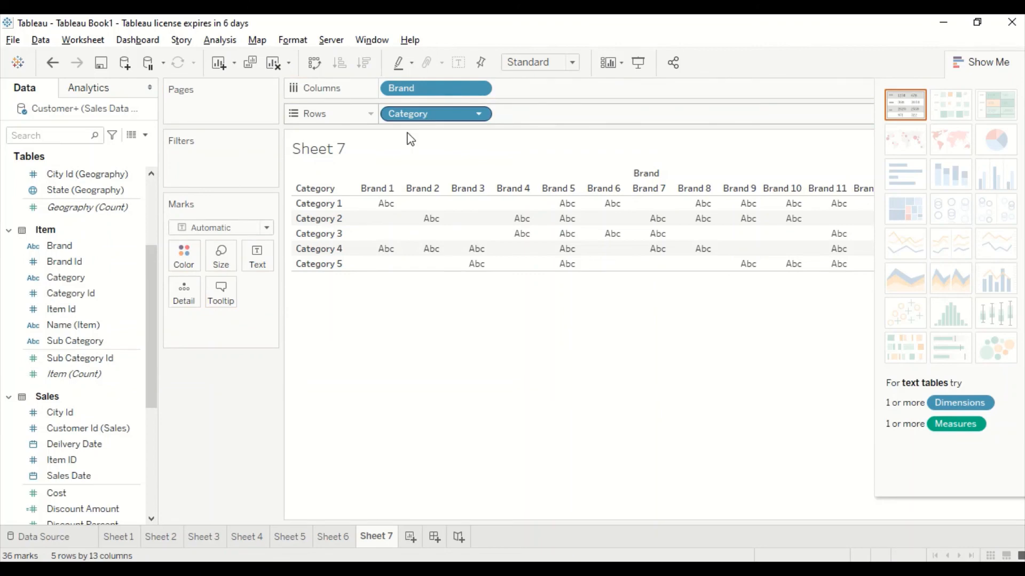
- Add Net Sales to Rows after Category and convert the chart to stacked bars by Brand
{"action": "scroll", "coordinate": [70, 373], "scroll_direction": "up", "scroll_amount": 1}
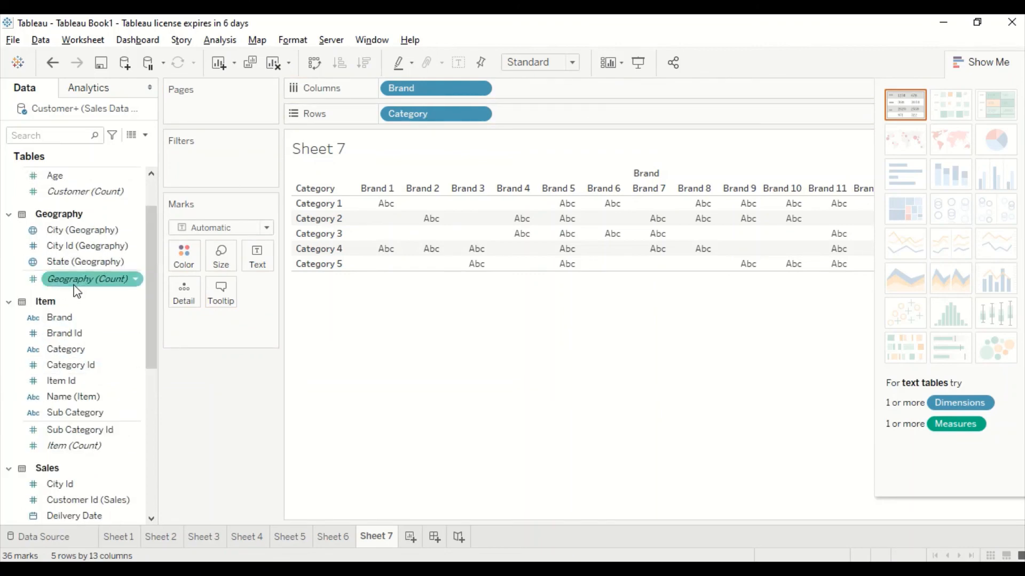
{"action": "scroll", "coordinate": [75, 309], "scroll_direction": "down", "scroll_amount": 4}
{"action": "left_click_drag", "start_coordinate": [66, 437], "coordinate": [573, 118]}
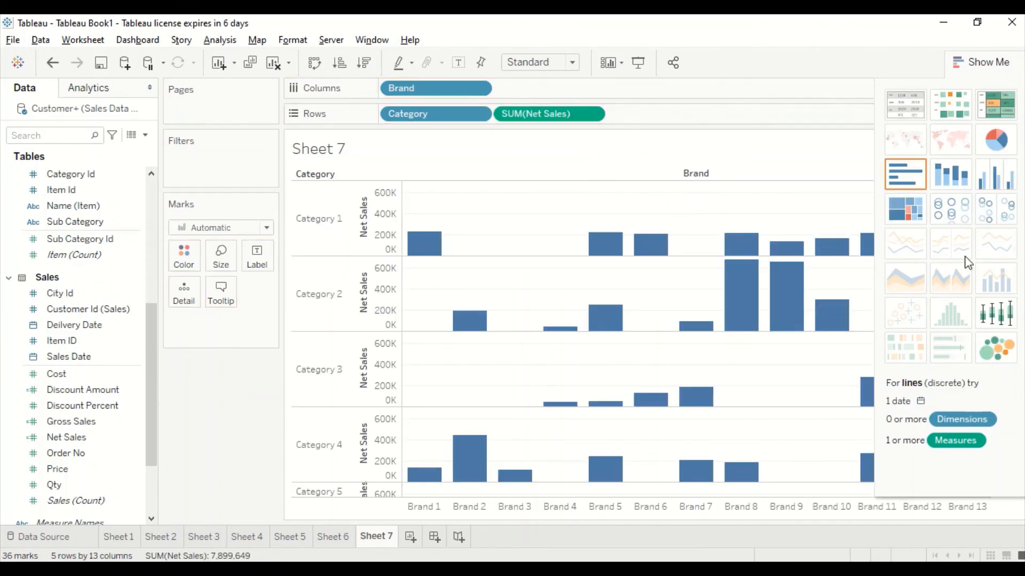
{"action": "left_click", "coordinate": [950, 174]}
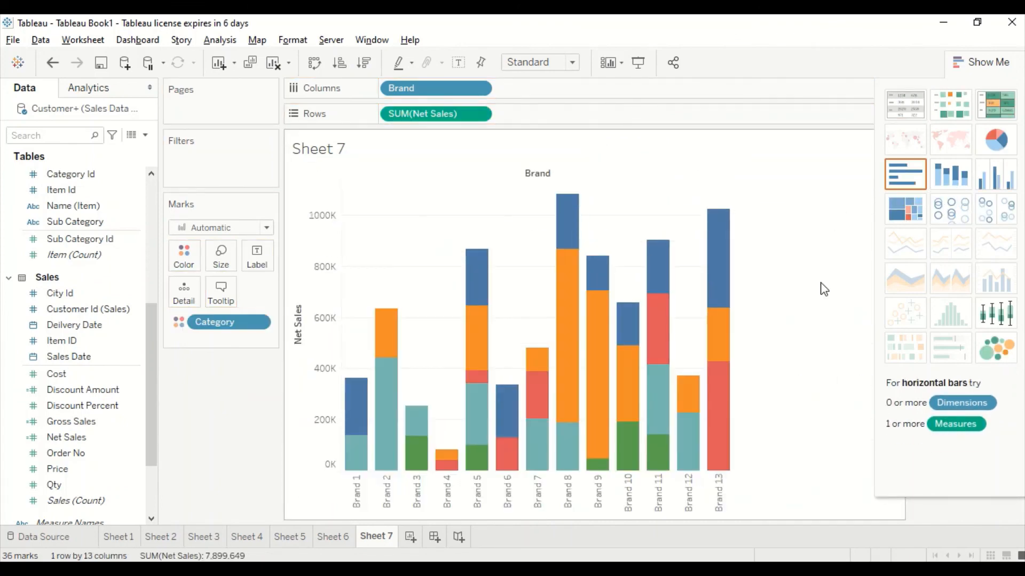